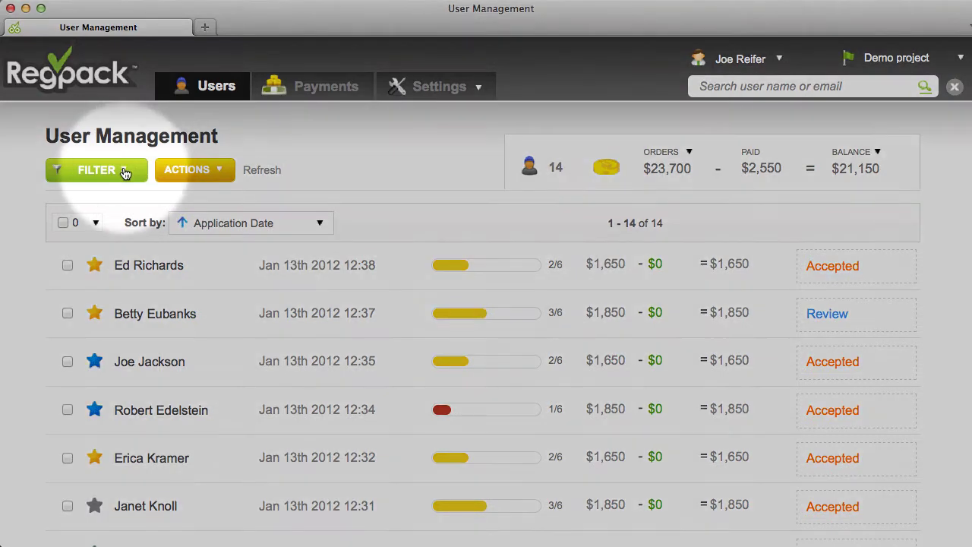
Try the Yellow Star saved filter on the user list, then remove it.
left_click(126, 171)
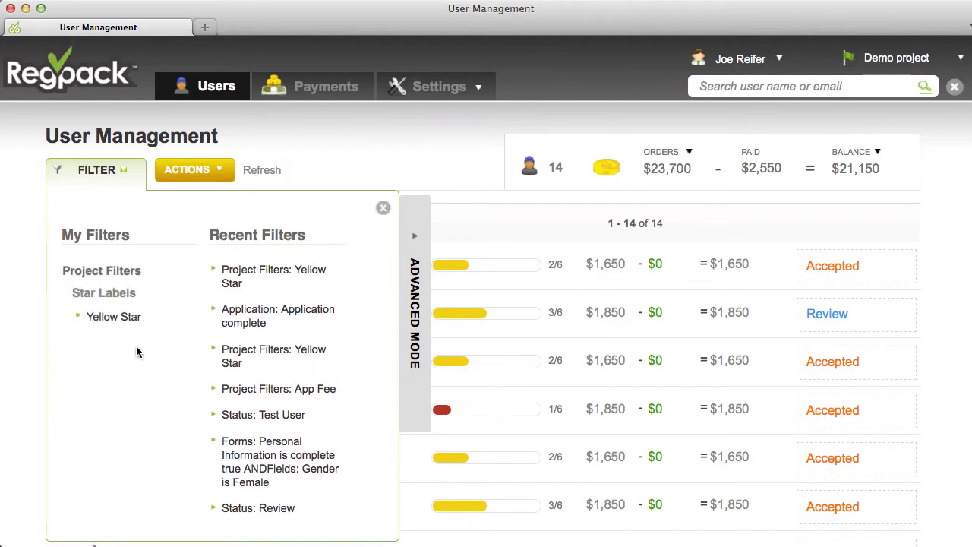
left_click(110, 319)
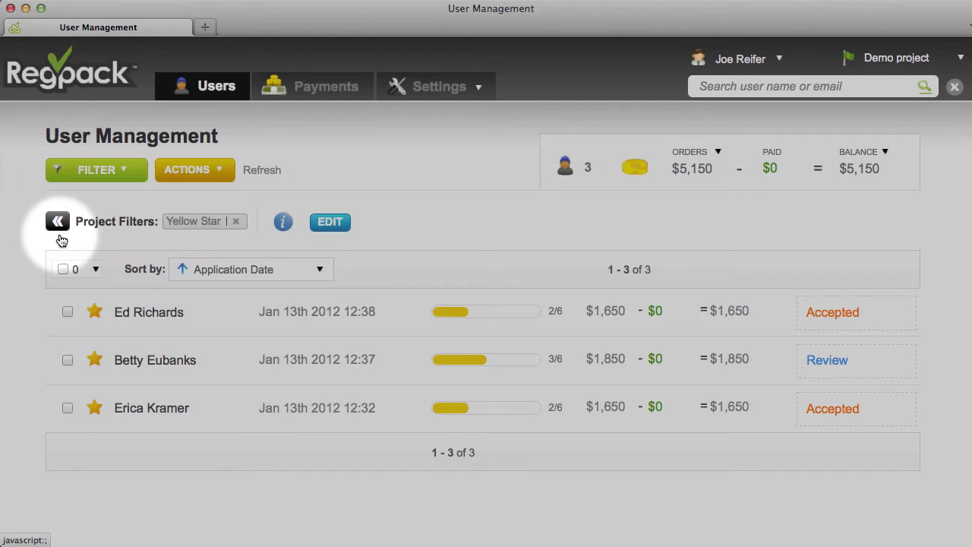
left_click(55, 220)
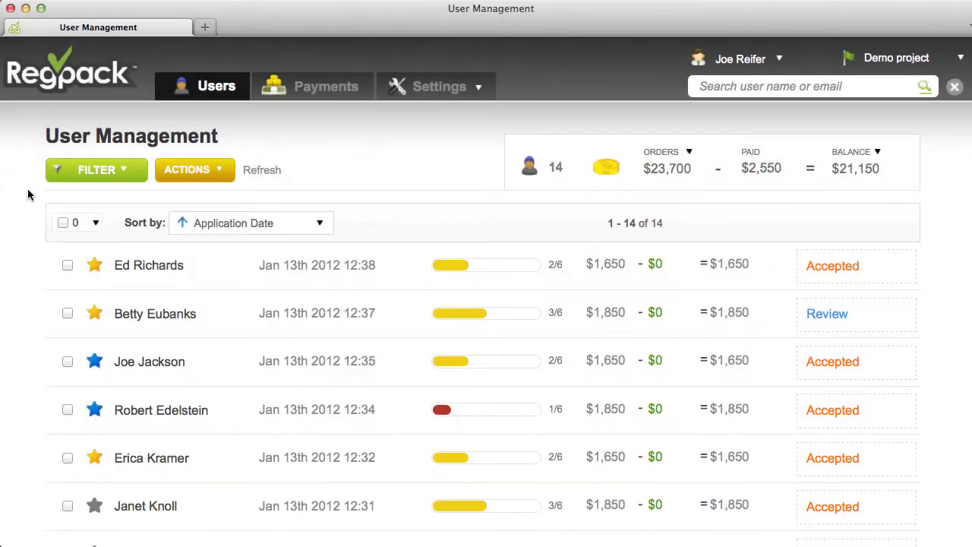
Filter users by Review status in advanced mode, then clear that filter.
left_click(112, 175)
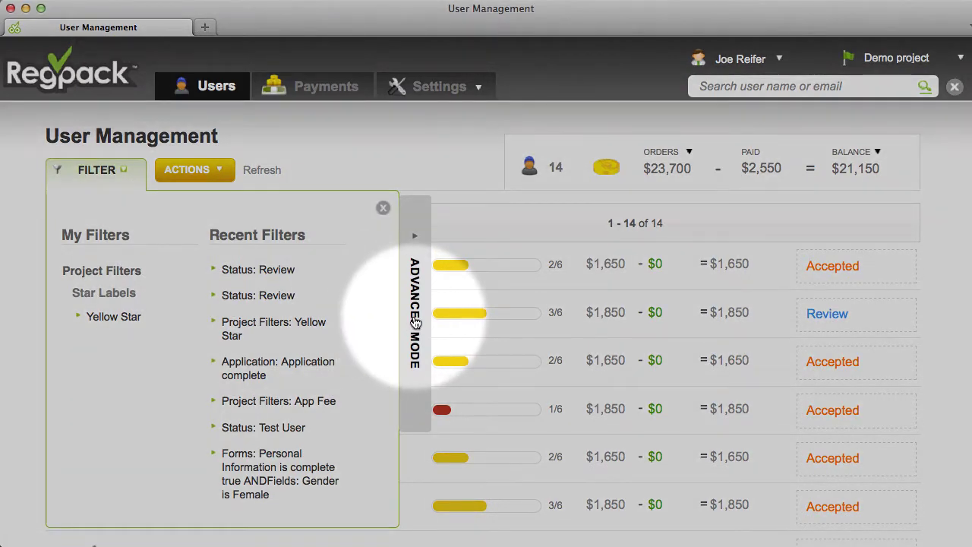
left_click(414, 319)
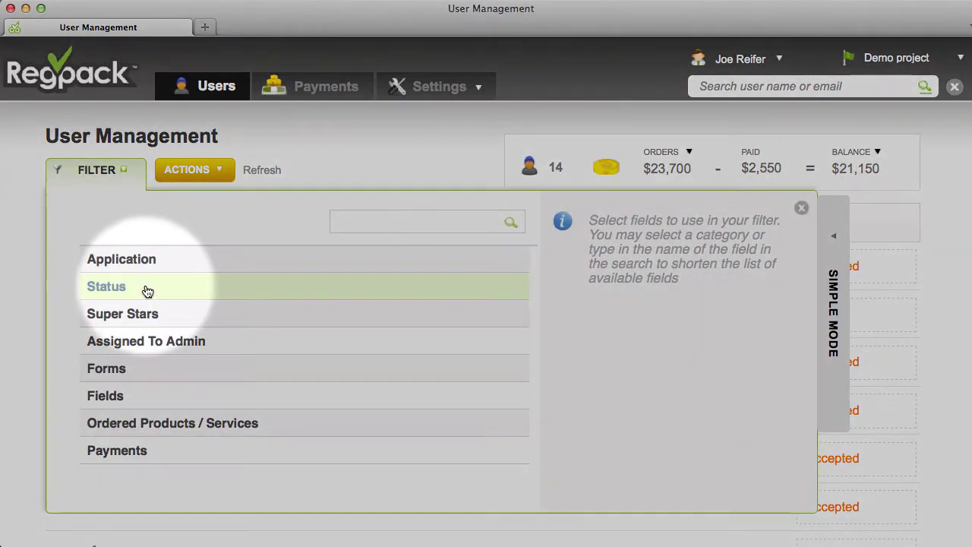
left_click(147, 291)
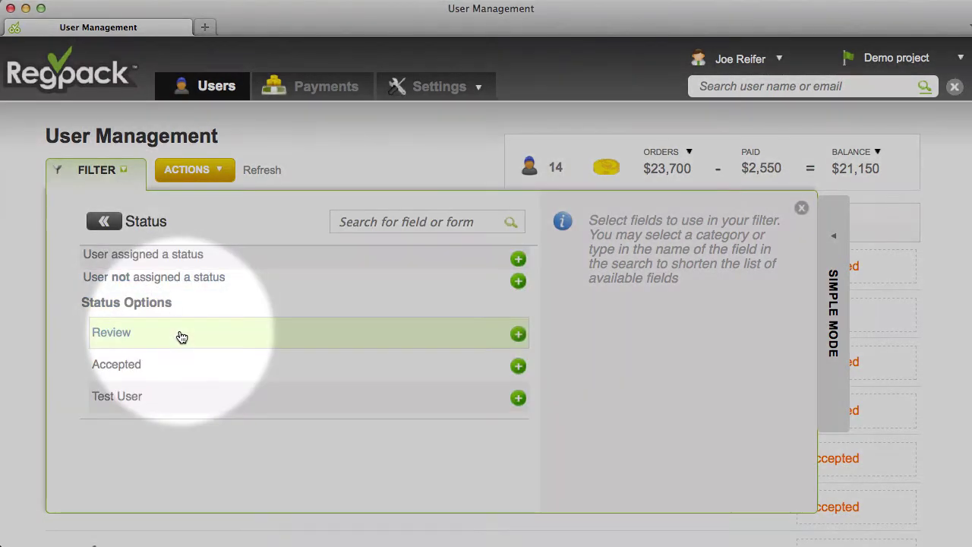
left_click(181, 337)
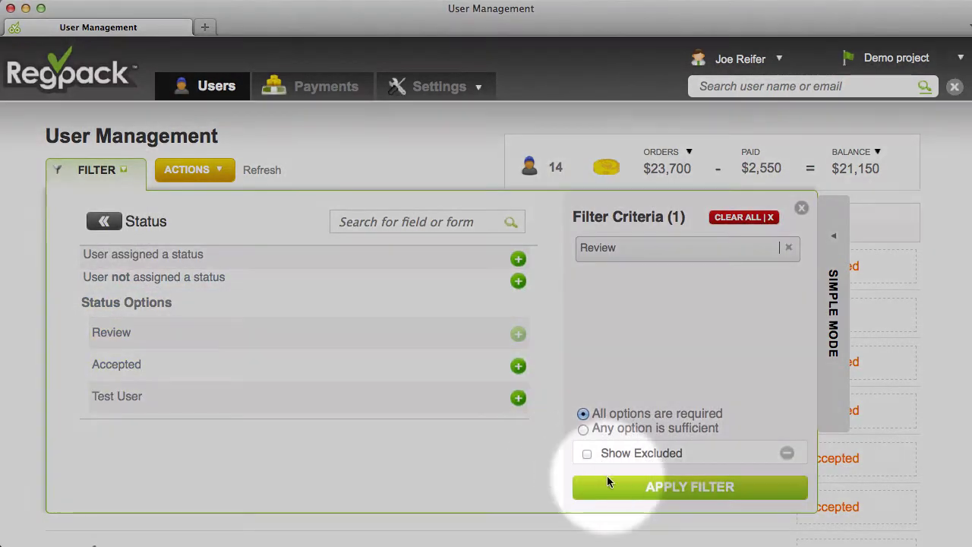
left_click(687, 487)
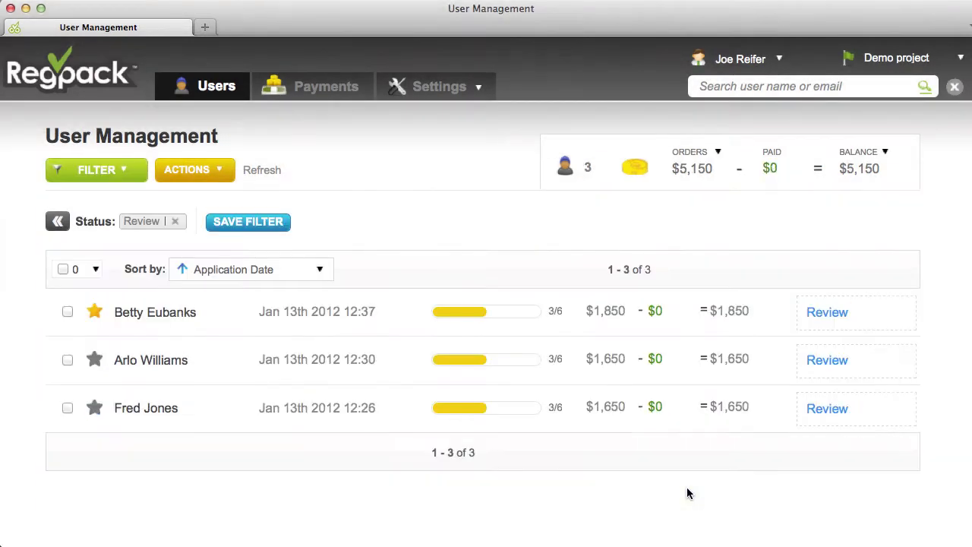
left_click(840, 432)
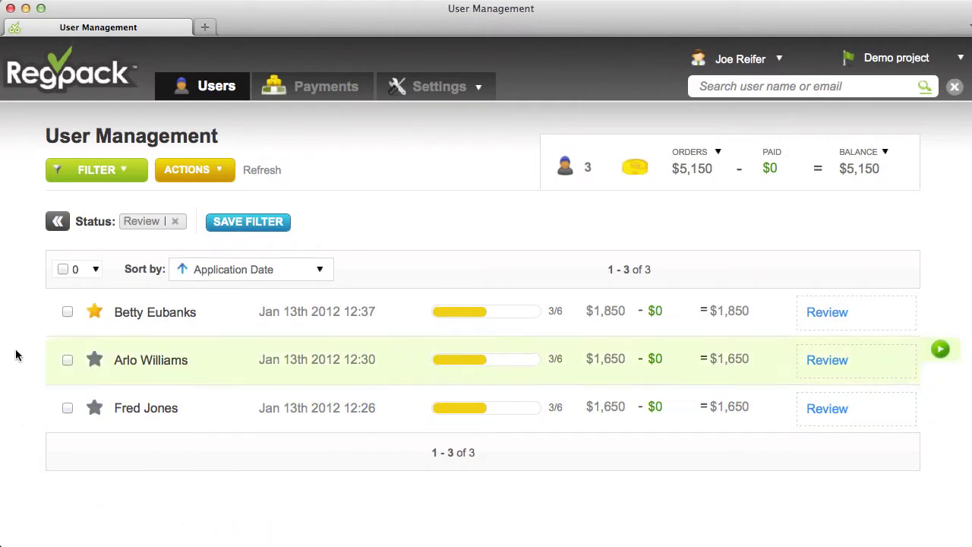
left_click(58, 222)
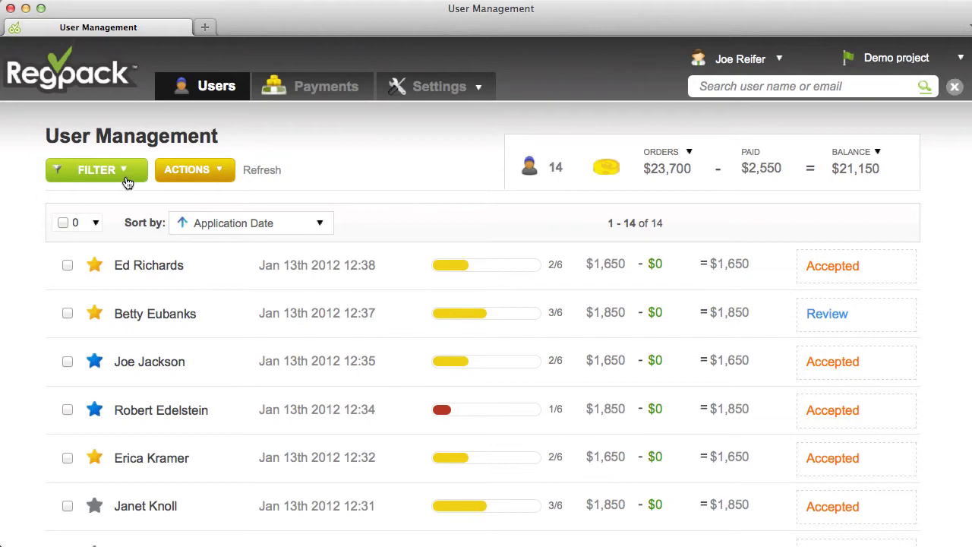
Start an advanced filter requiring the Personal Information form to be complete.
left_click(127, 174)
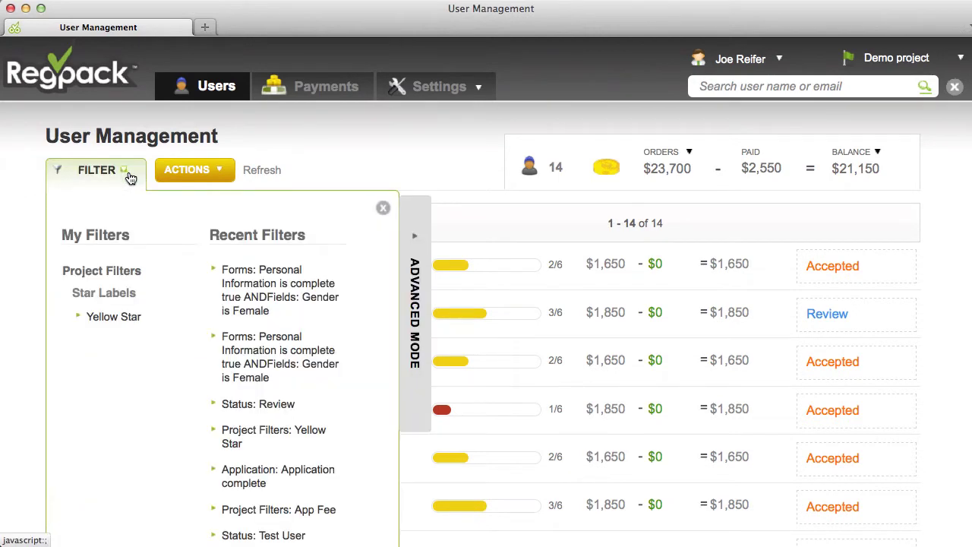
left_click(415, 288)
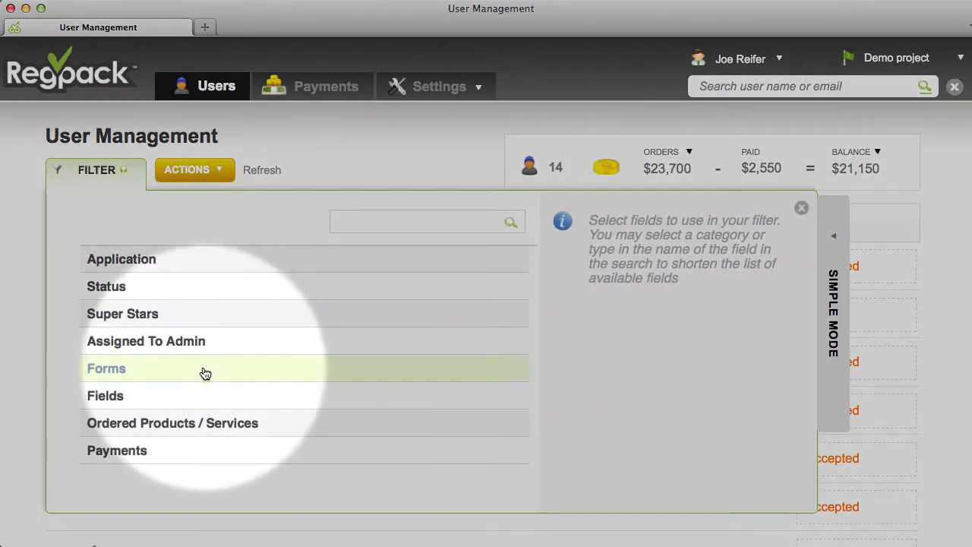
left_click(206, 369)
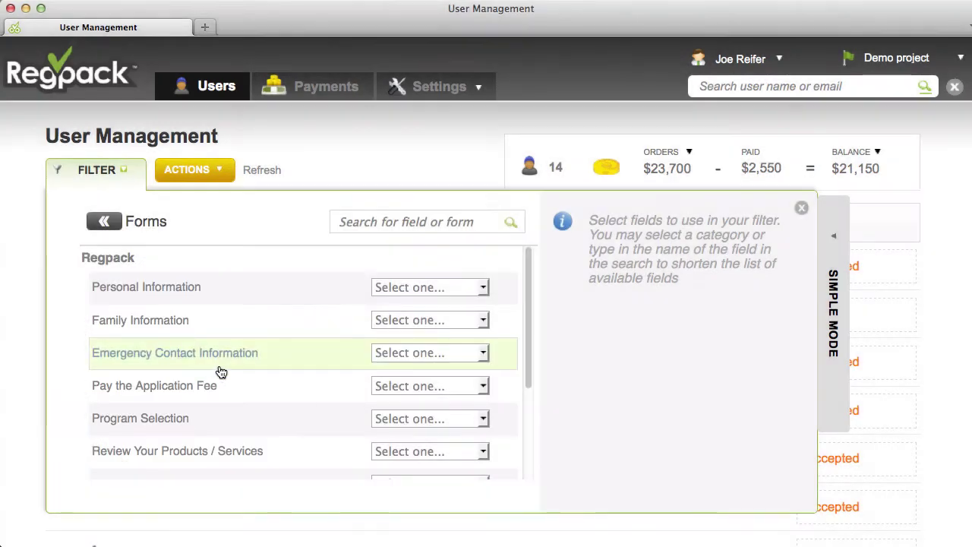
left_click(470, 291)
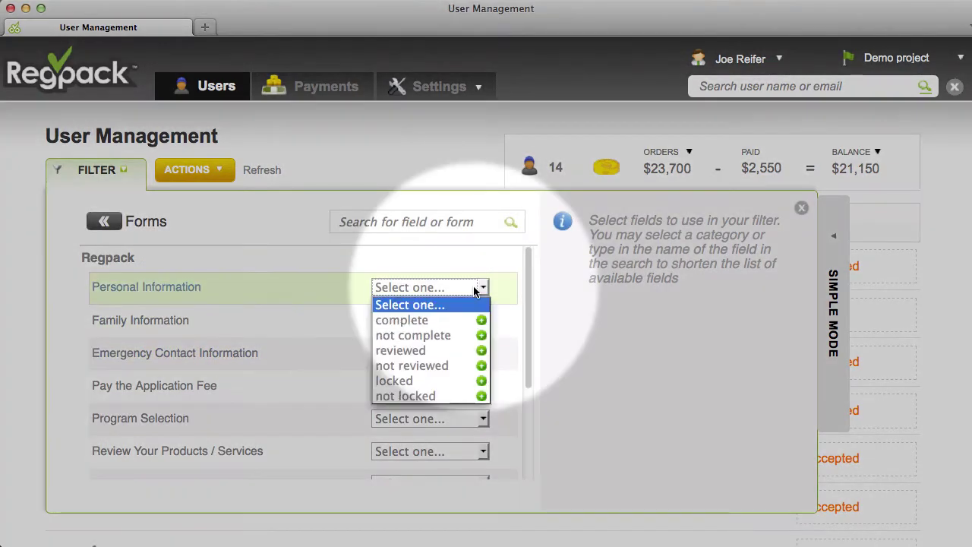
left_click(451, 320)
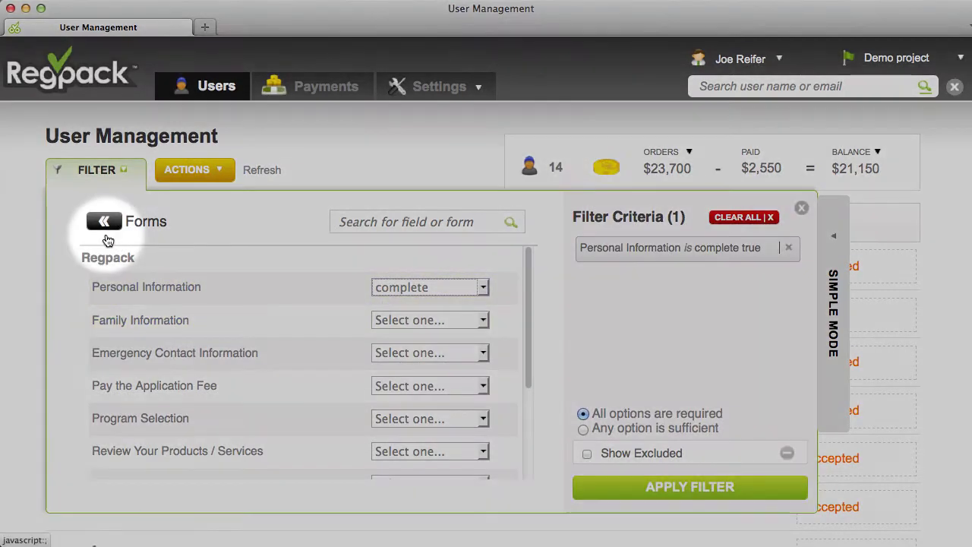
Add Gender is Female, apply to list 5 users owing $7,900, then clear it.
left_click(104, 222)
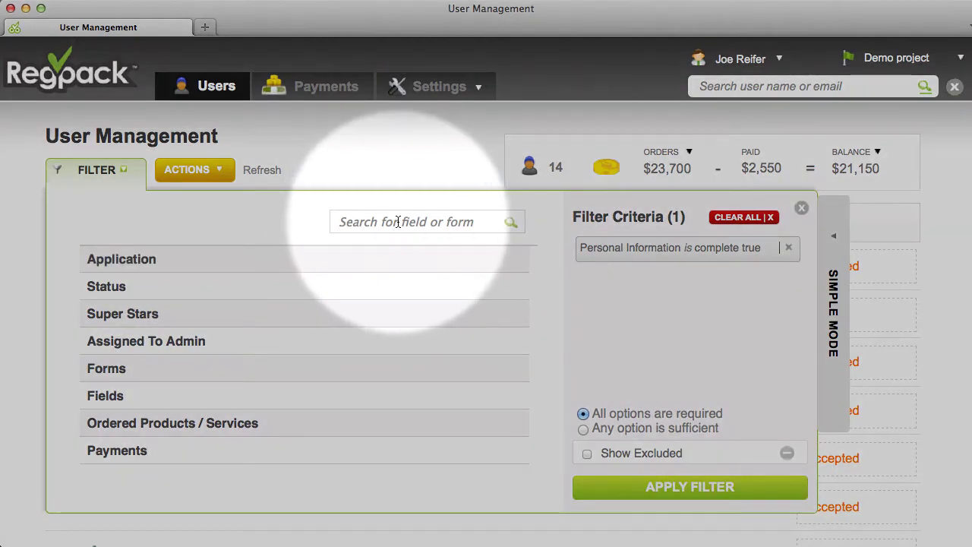
left_click(397, 222)
type("female")
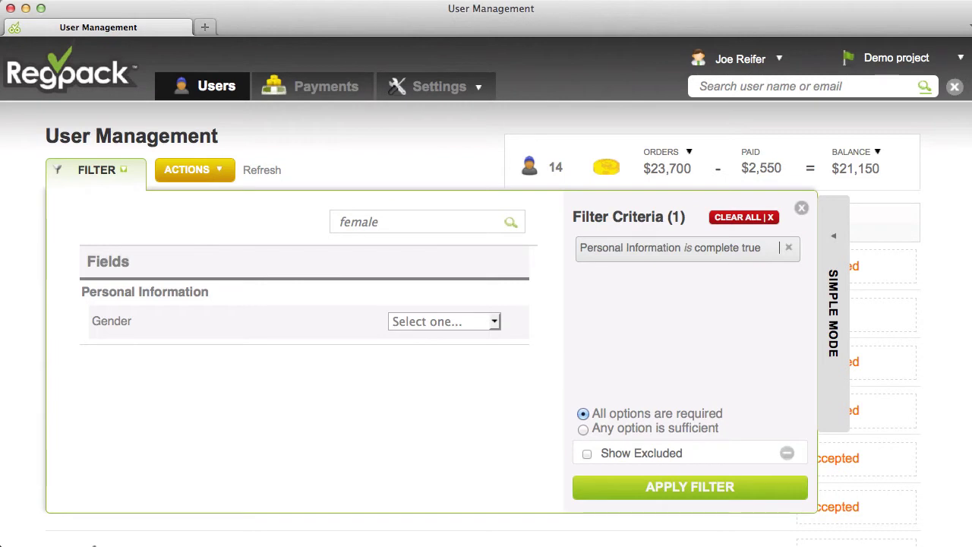
left_click(476, 323)
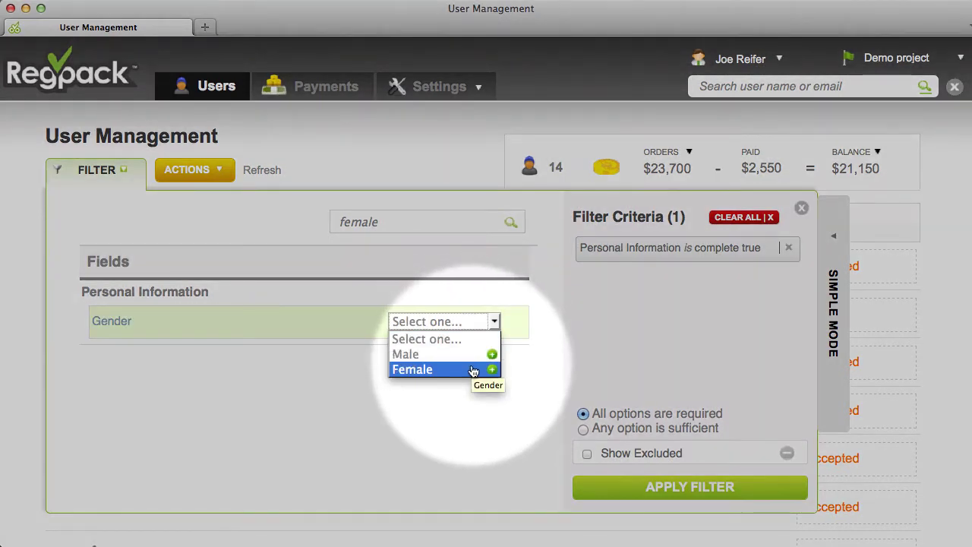
left_click(472, 370)
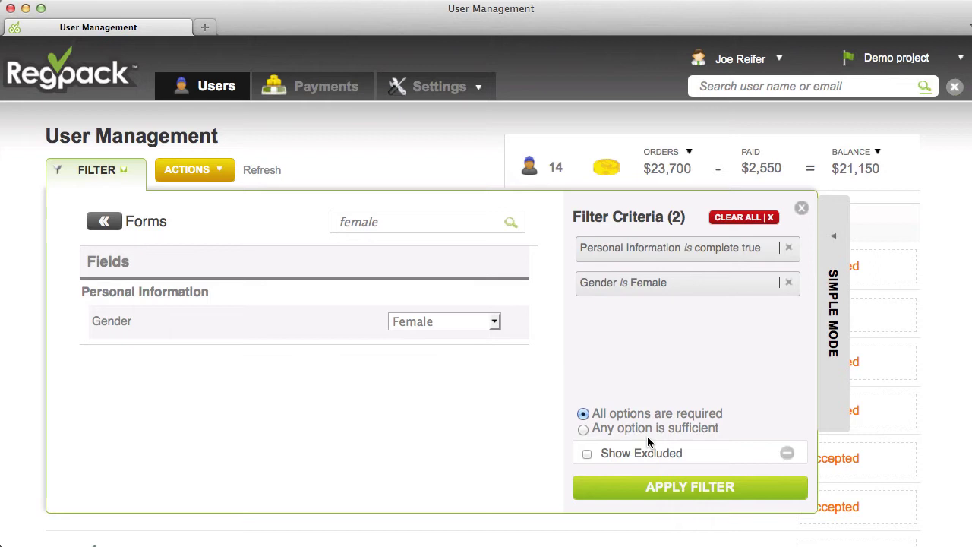
left_click(677, 492)
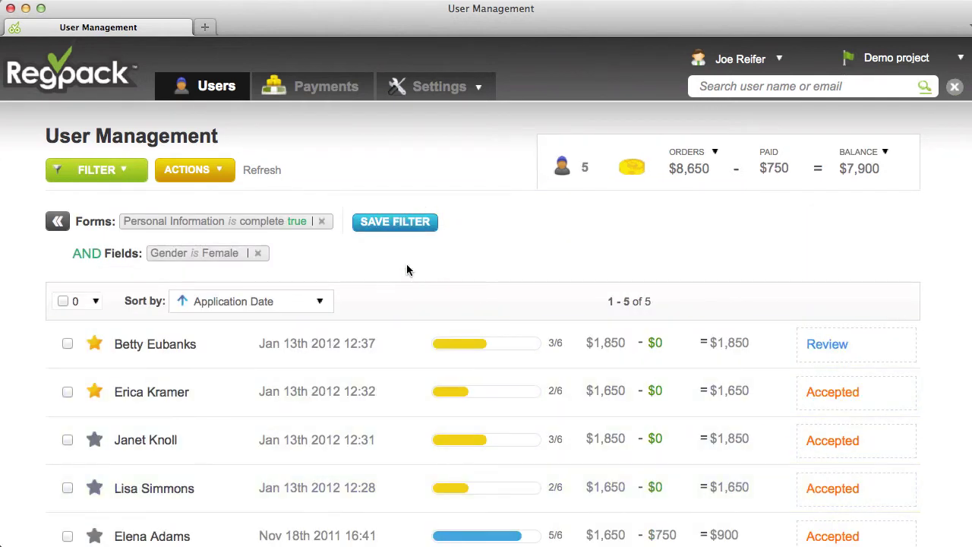
left_click(58, 221)
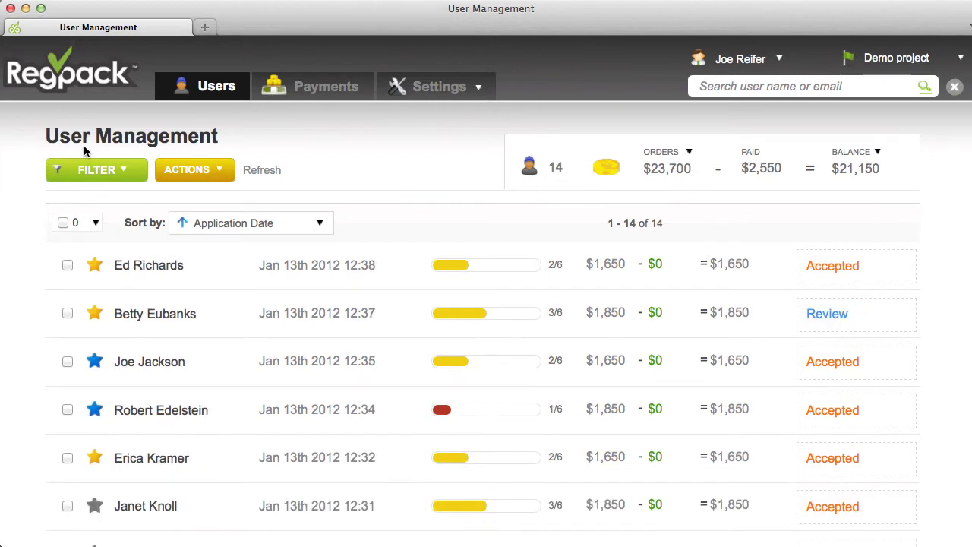
Filter users by Application Fee paid and locked, leaving 2 users, and check the first user's cart.
left_click(129, 173)
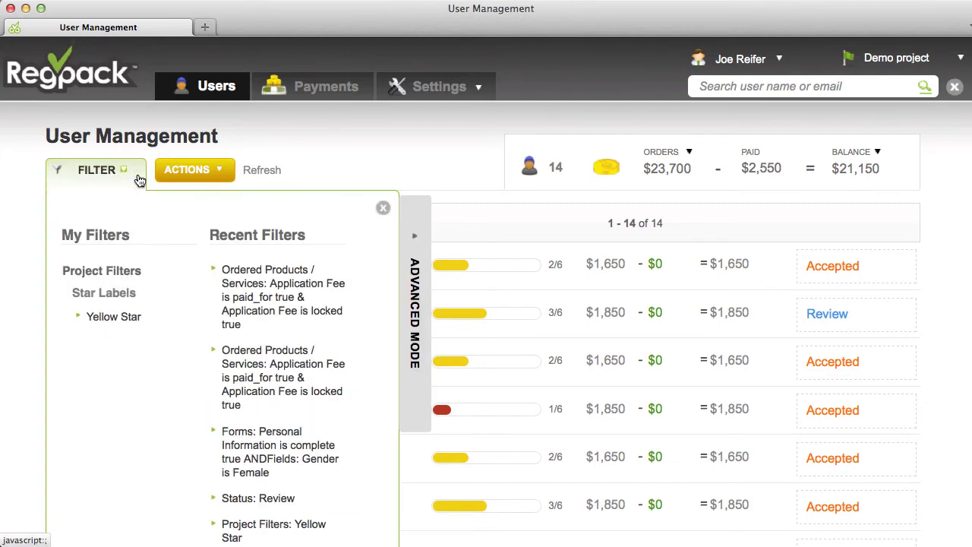
left_click(417, 304)
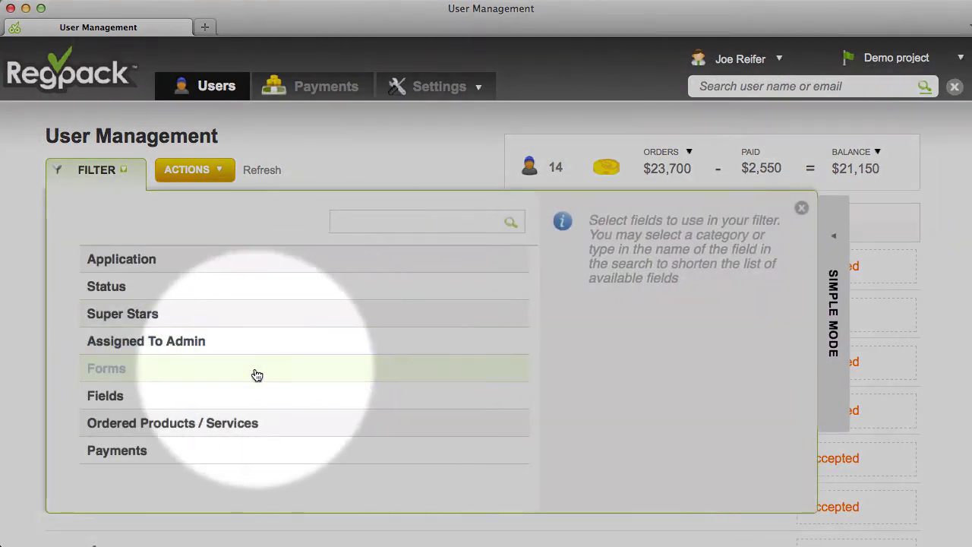
left_click(196, 423)
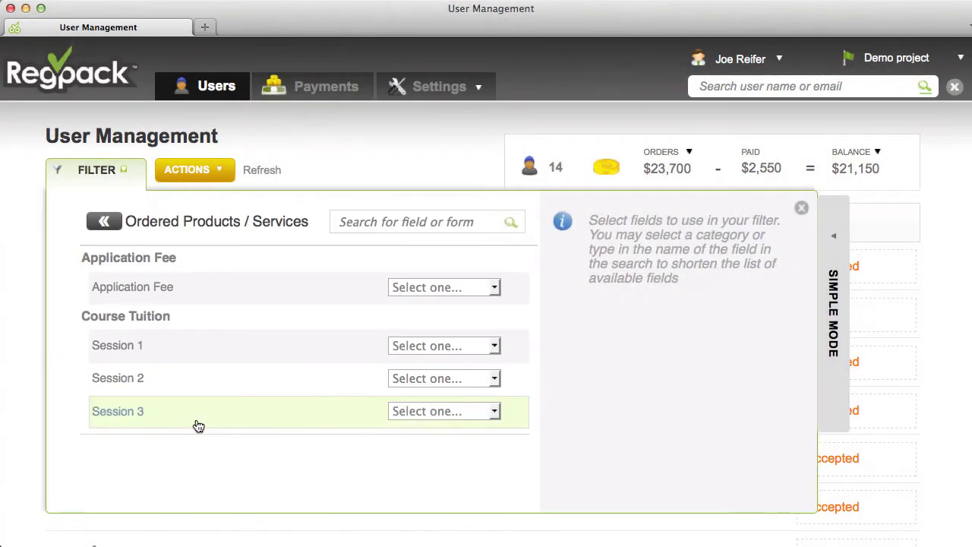
left_click(476, 289)
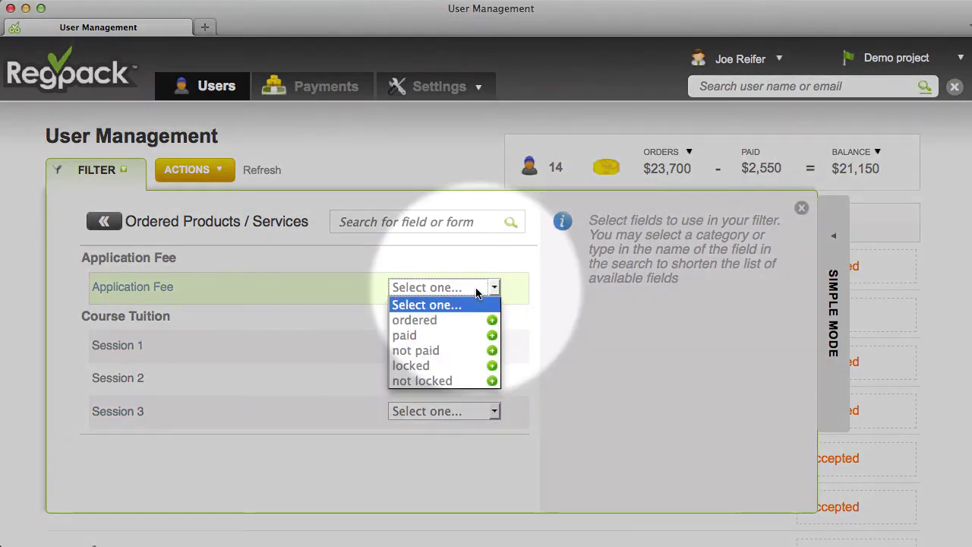
left_click(456, 336)
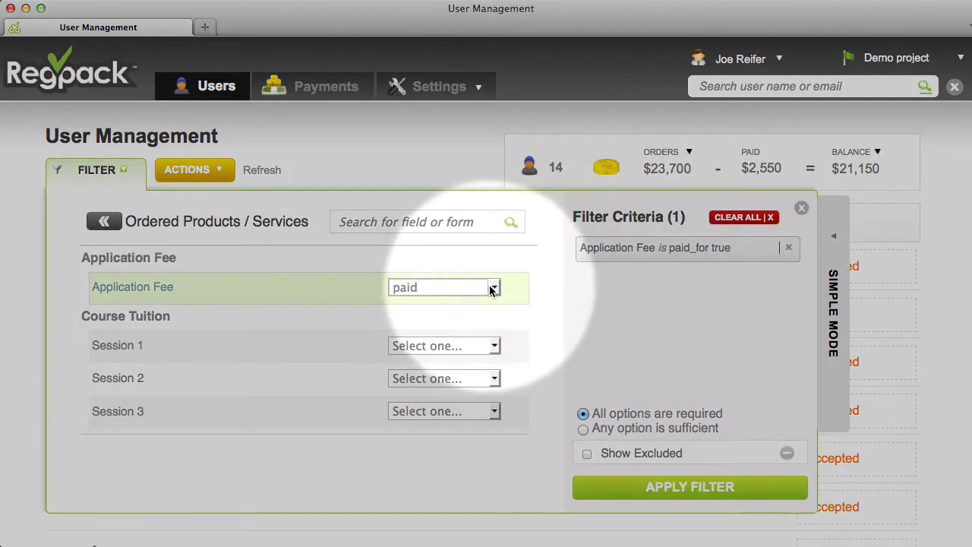
left_click(490, 287)
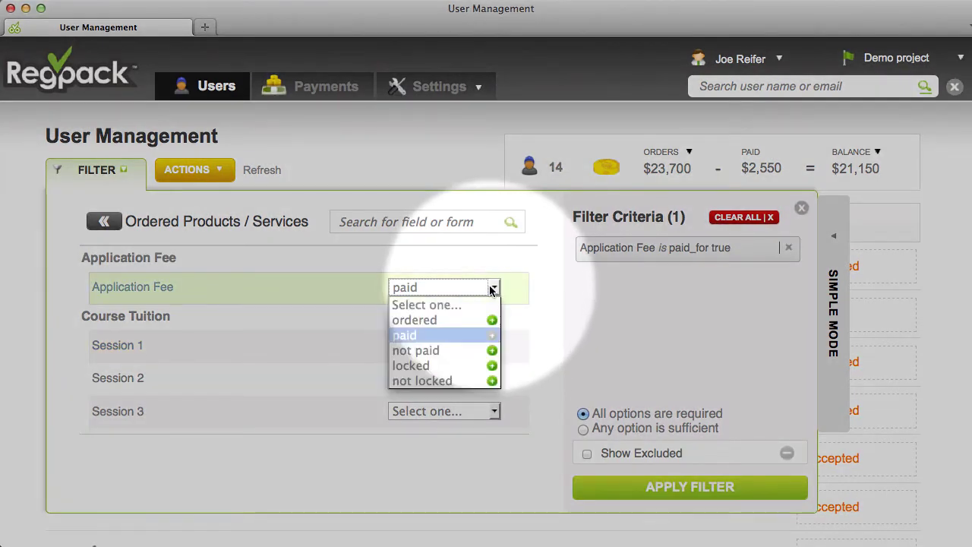
left_click(454, 368)
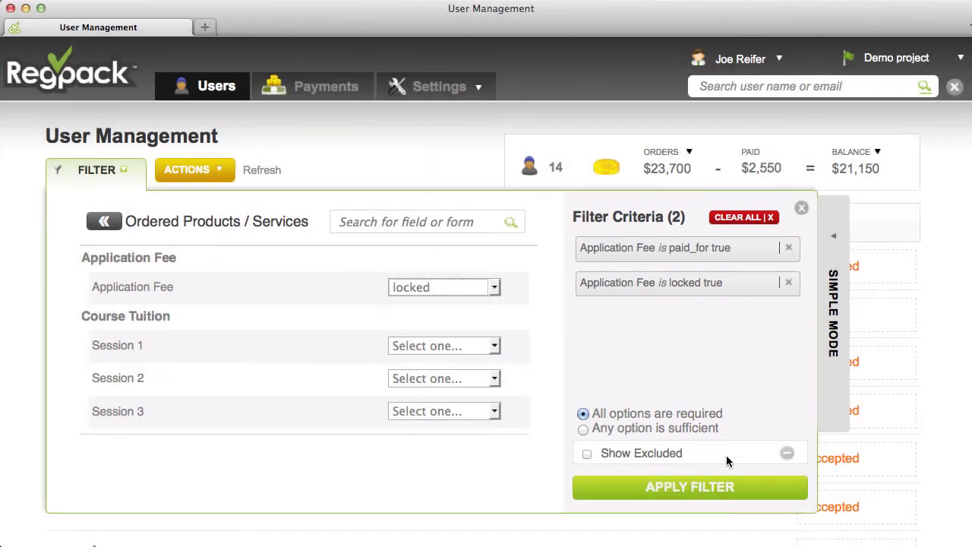
left_click(716, 487)
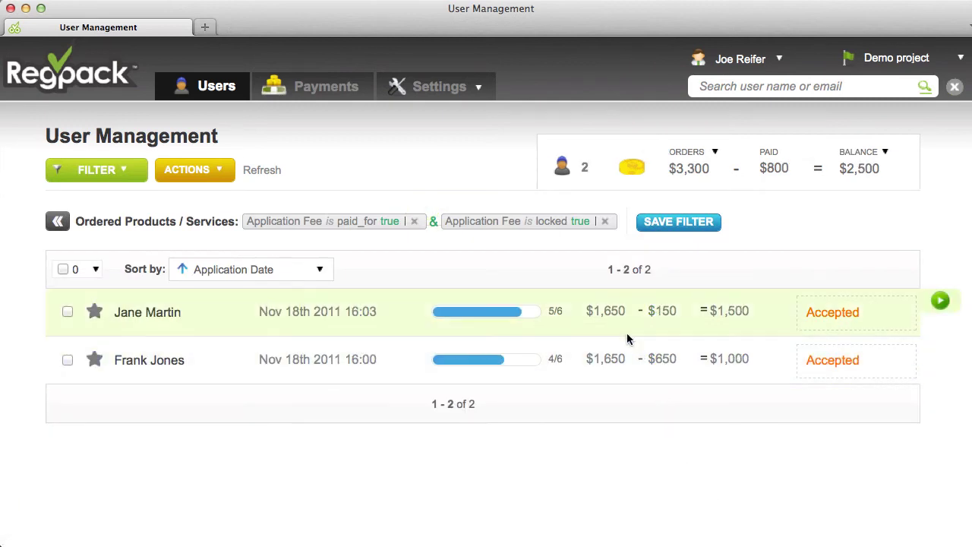
left_click(611, 313)
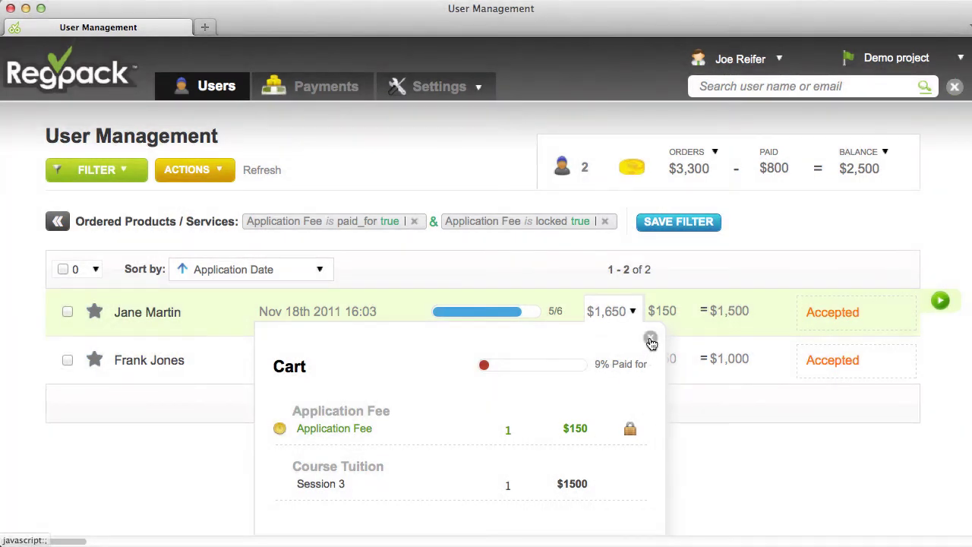
left_click(649, 337)
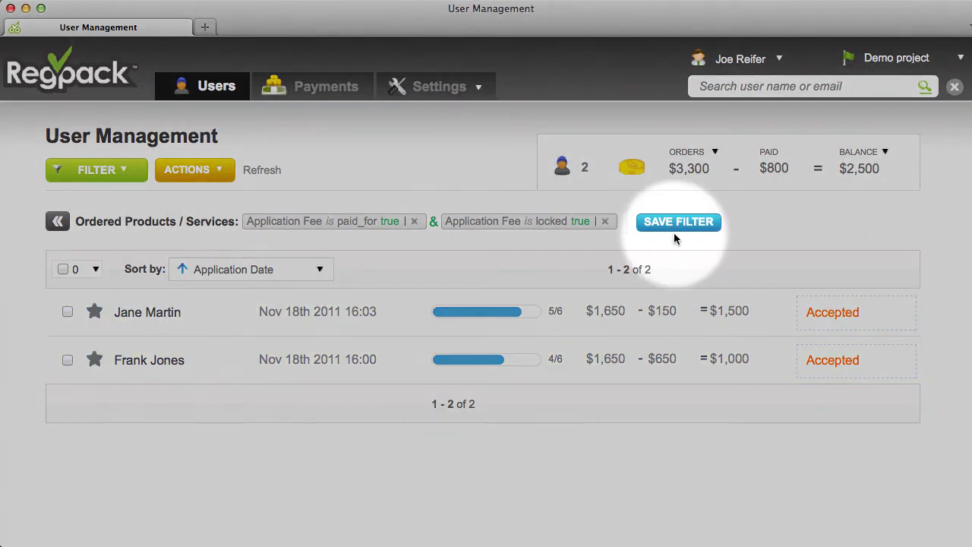
Save the current filter as 'App Fee' in category 'Fees', usable by everyone.
left_click(678, 221)
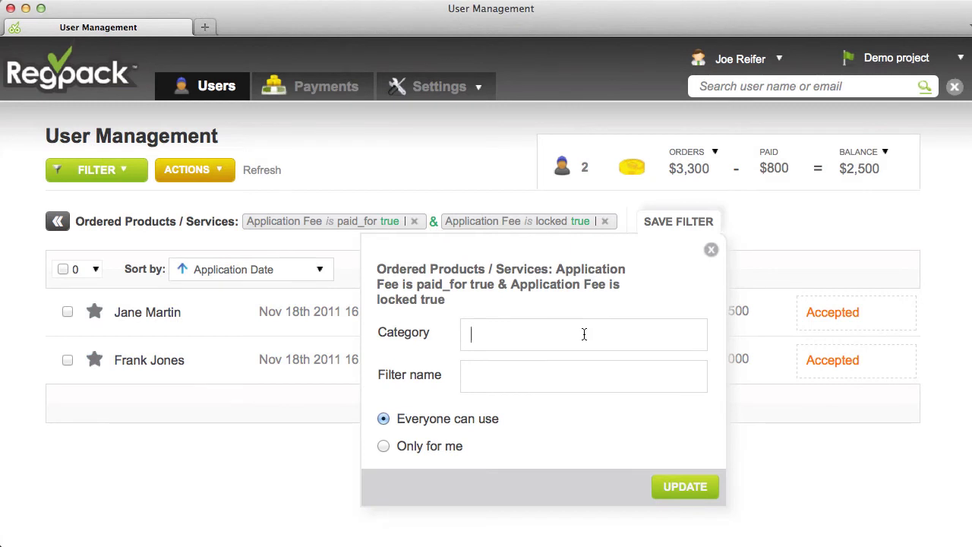
type("Fees")
key("Tab")
type("App Fee")
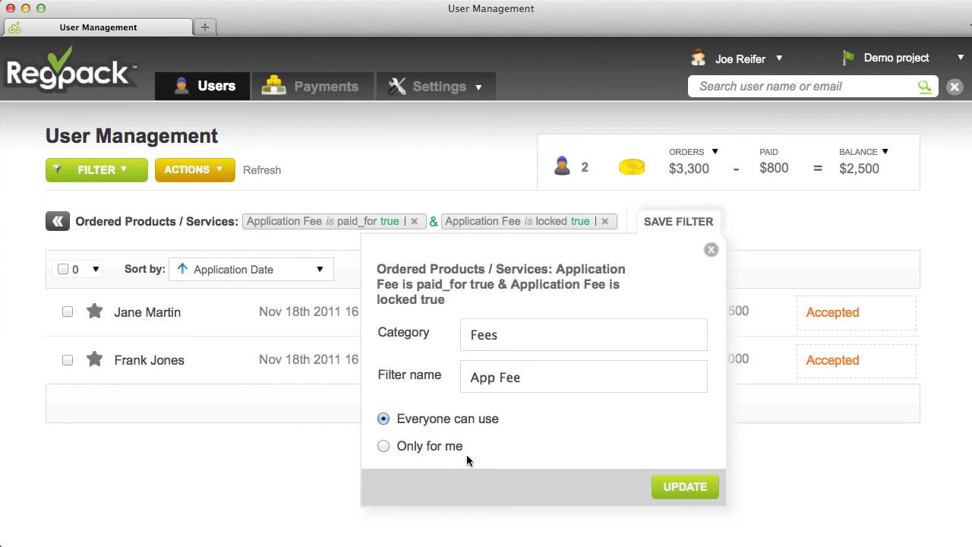
left_click(685, 486)
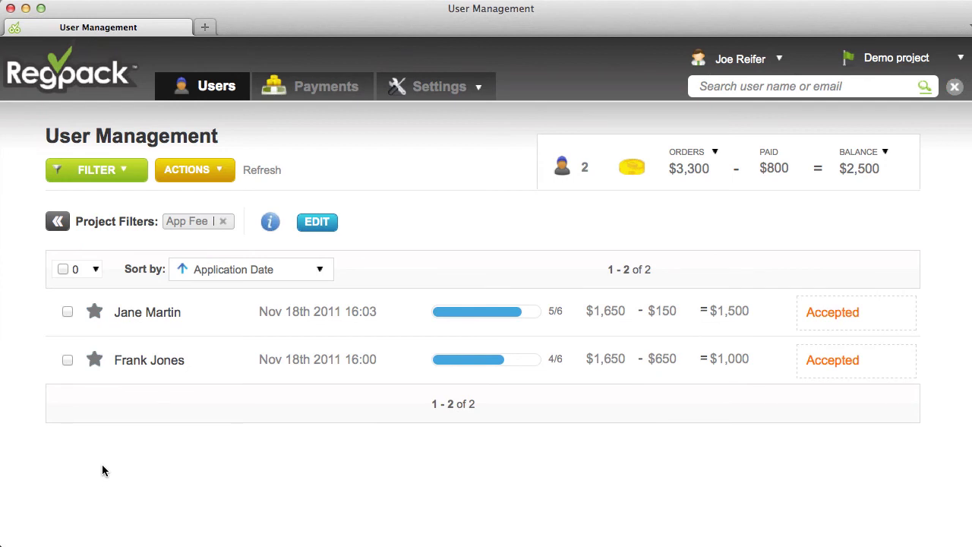
Confirm App Fee appears under Fees filters and view its description.
left_click(129, 170)
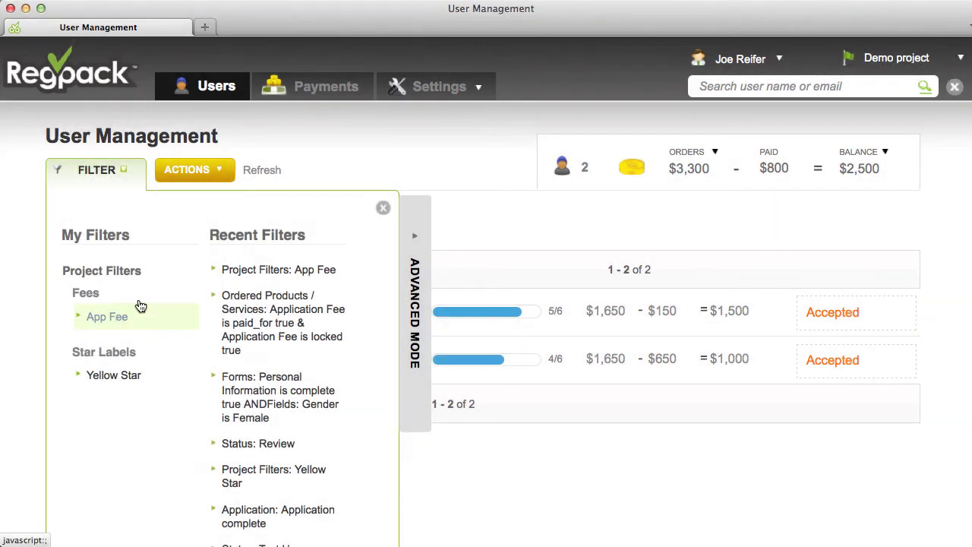
left_click(383, 208)
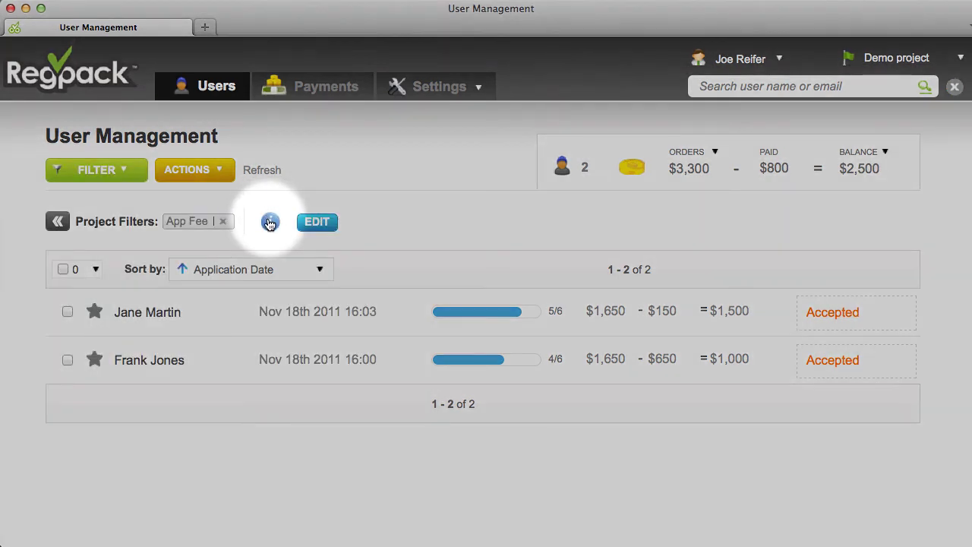
left_click(269, 222)
left_click(270, 222)
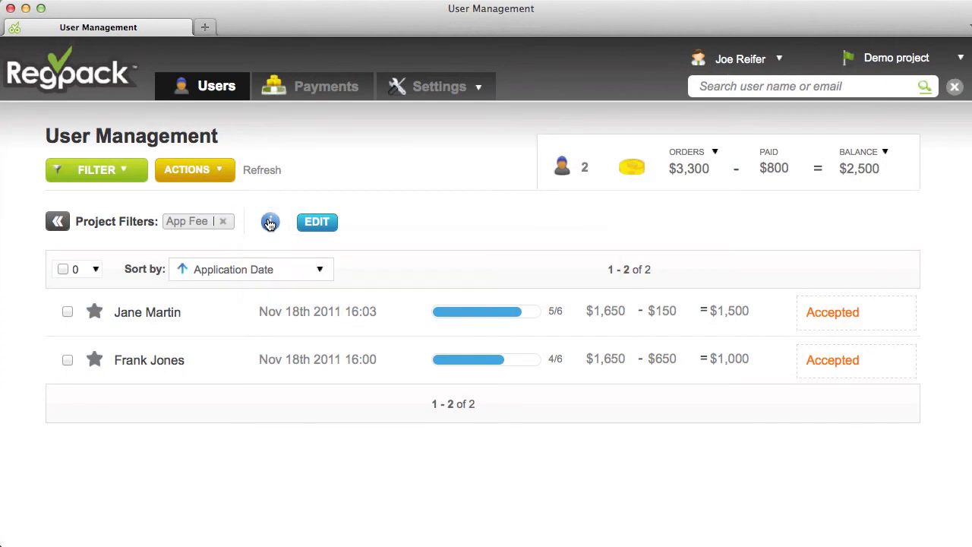